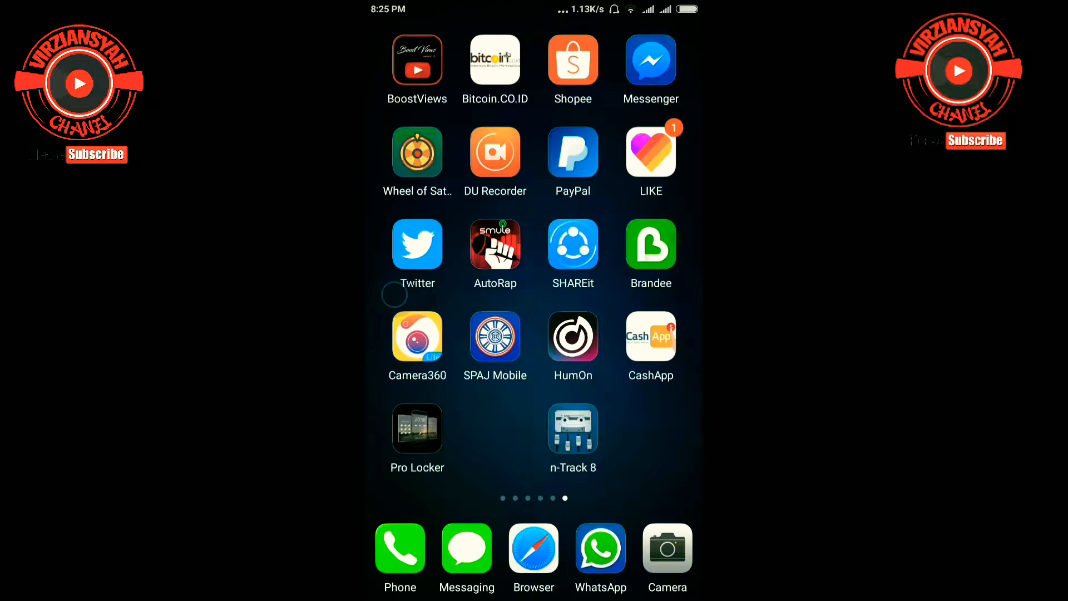
Flip back one home screen page toward the first page with the clock widget
left_click_drag(418, 250, 650, 250)
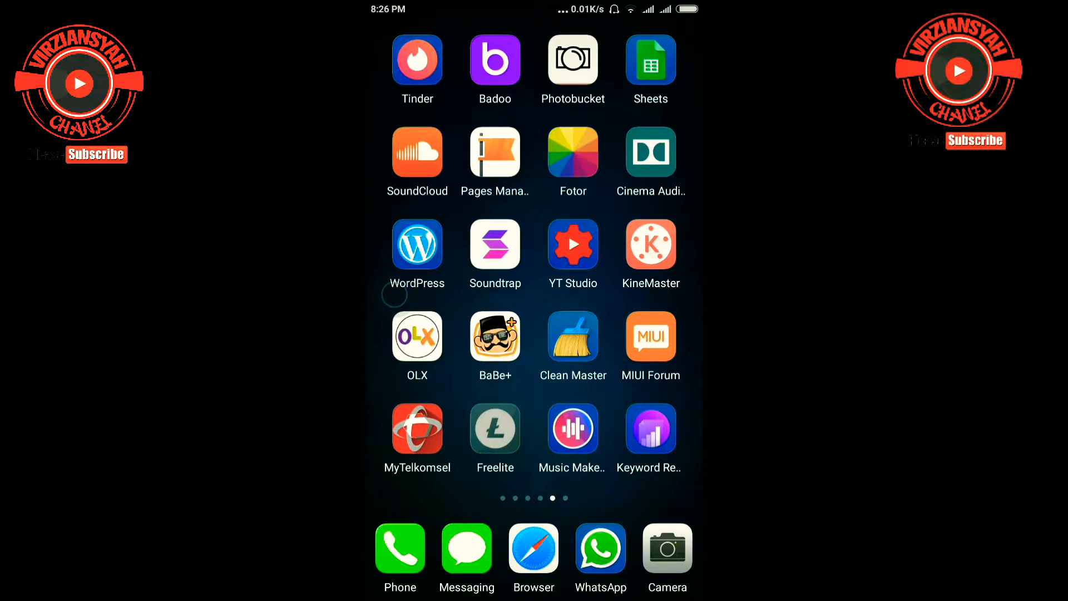
scroll(534, 251, "left", 5)
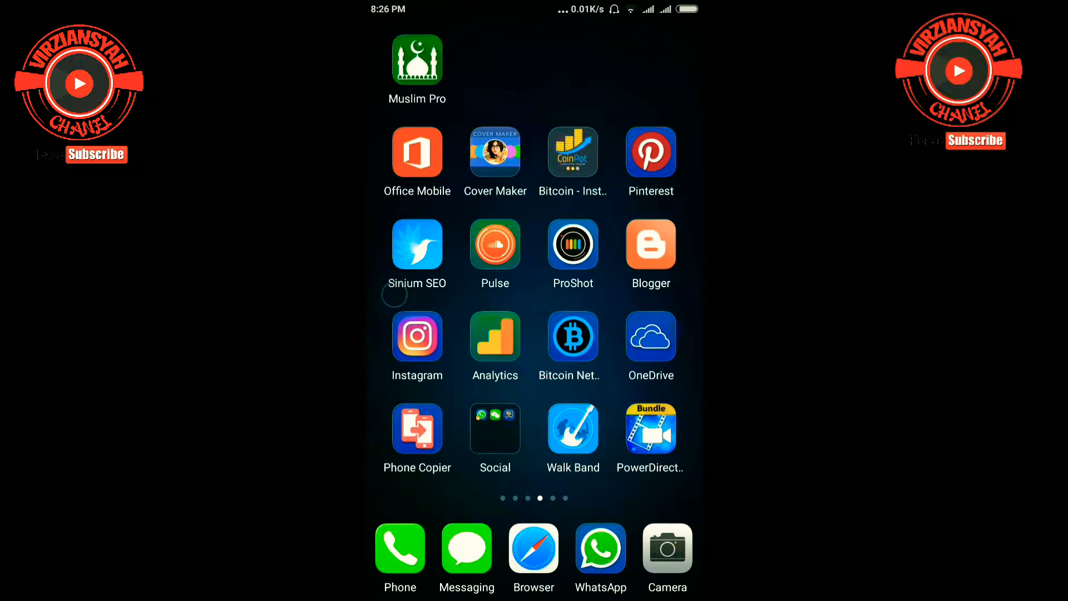
scroll(534, 251, "left", 5)
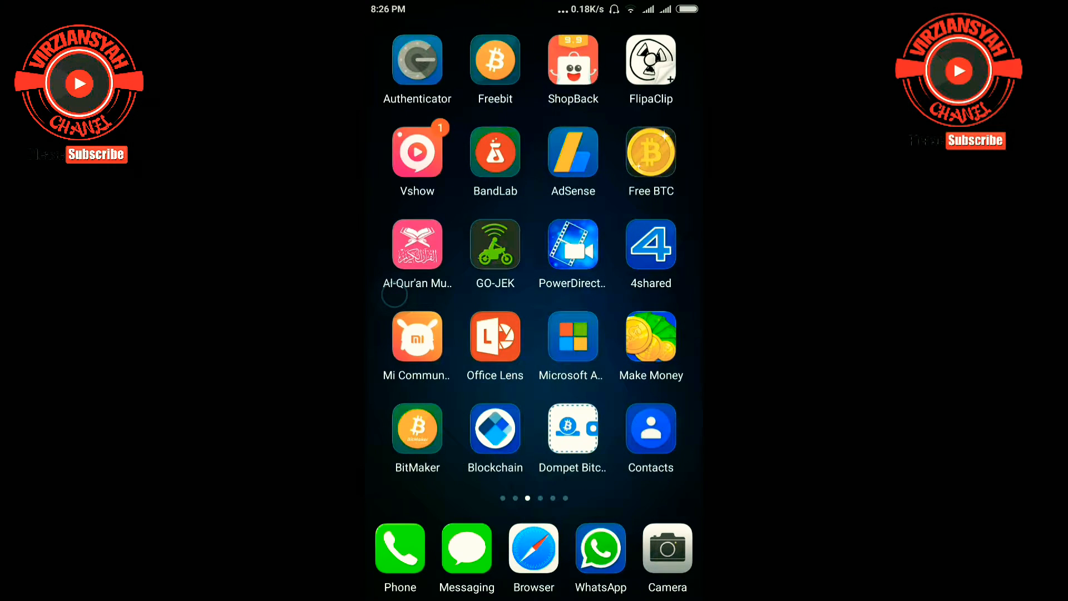
scroll(534, 251, "left", 5)
scroll(535, 251, "left", 10)
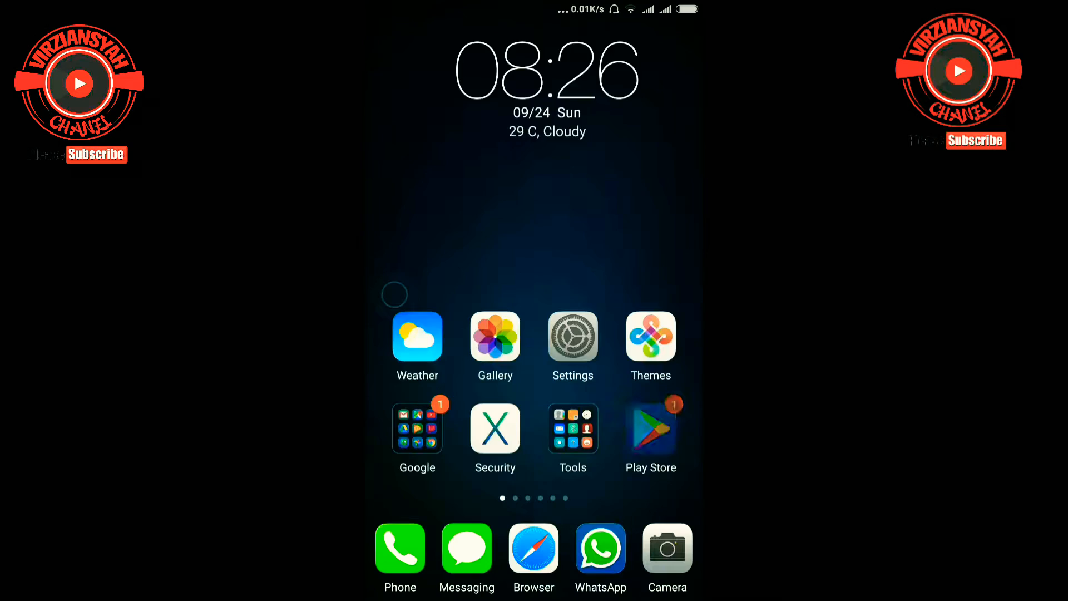
scroll(534, 251, "right", 5)
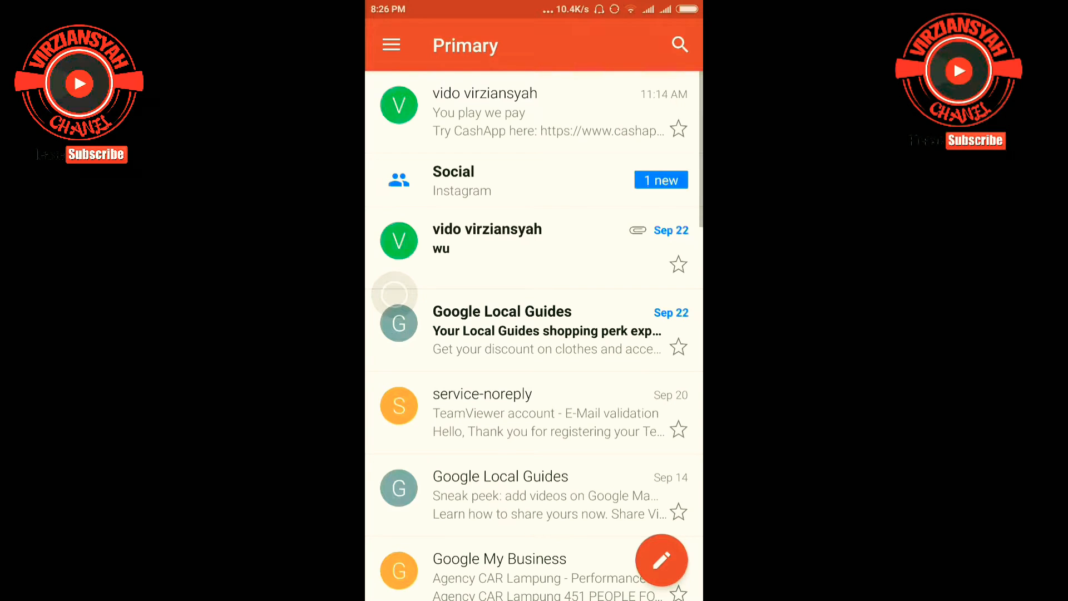
scroll(394, 294, "down", 2)
scroll(395, 295, "down", 2)
scroll(399, 295, "down", 1)
scroll(395, 296, "up", 5)
Search the mailbox for 'adsense' and open the Google Payments AdSense payment email
left_click_drag(394, 294, 392, 292)
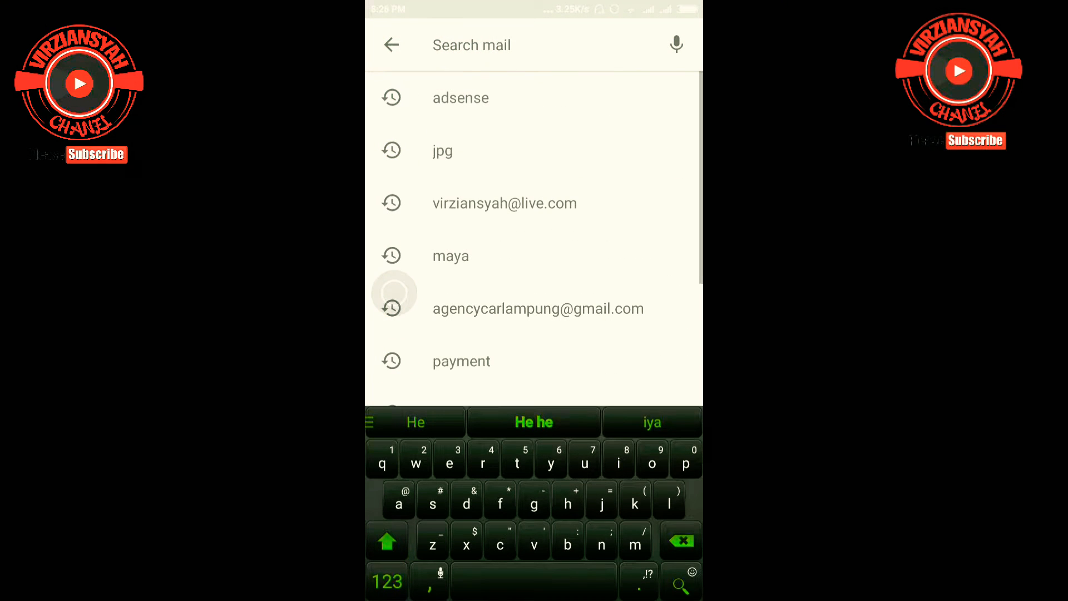
left_click(460, 98)
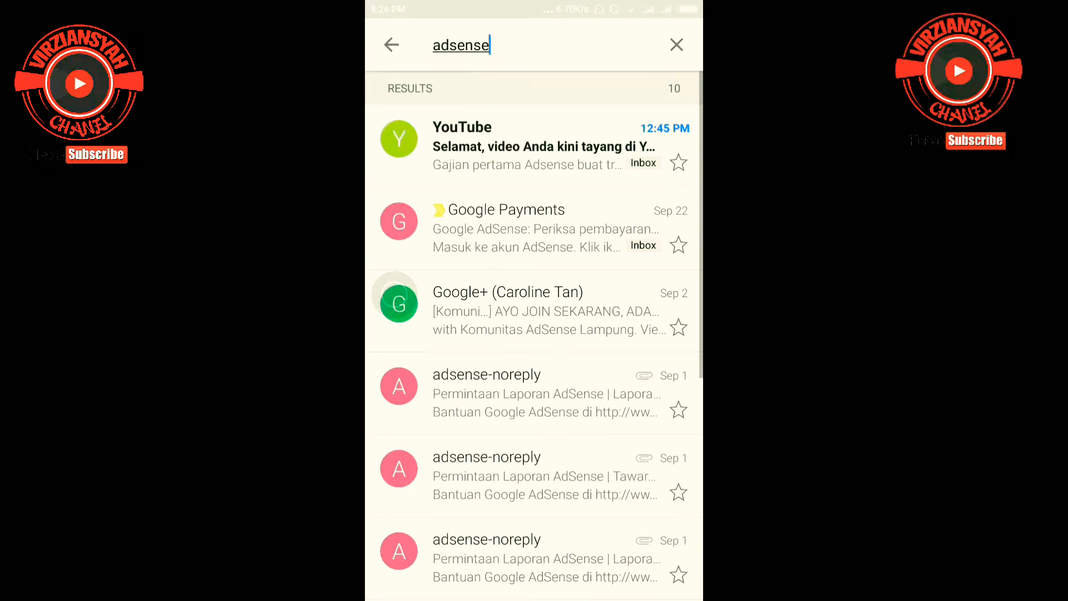
left_click(399, 243)
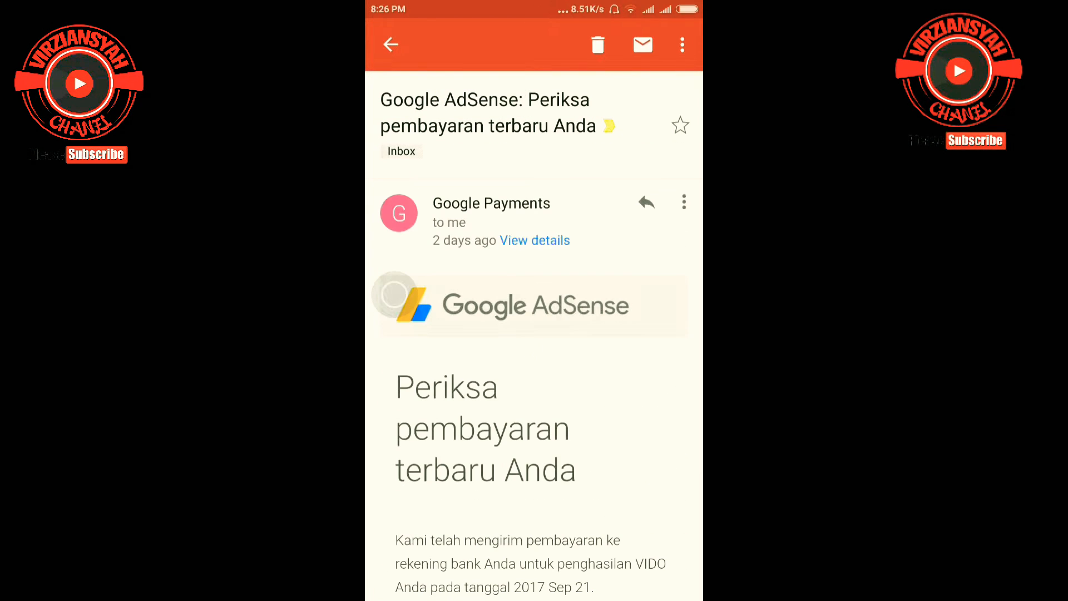
scroll(395, 295, "down", 5)
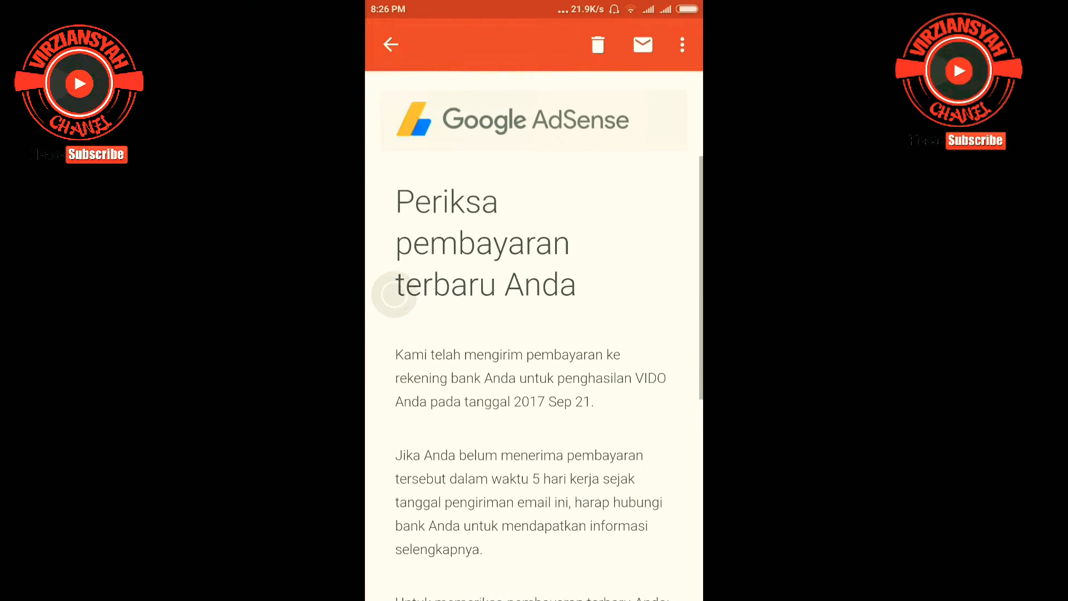
scroll(395, 295, "up", 3)
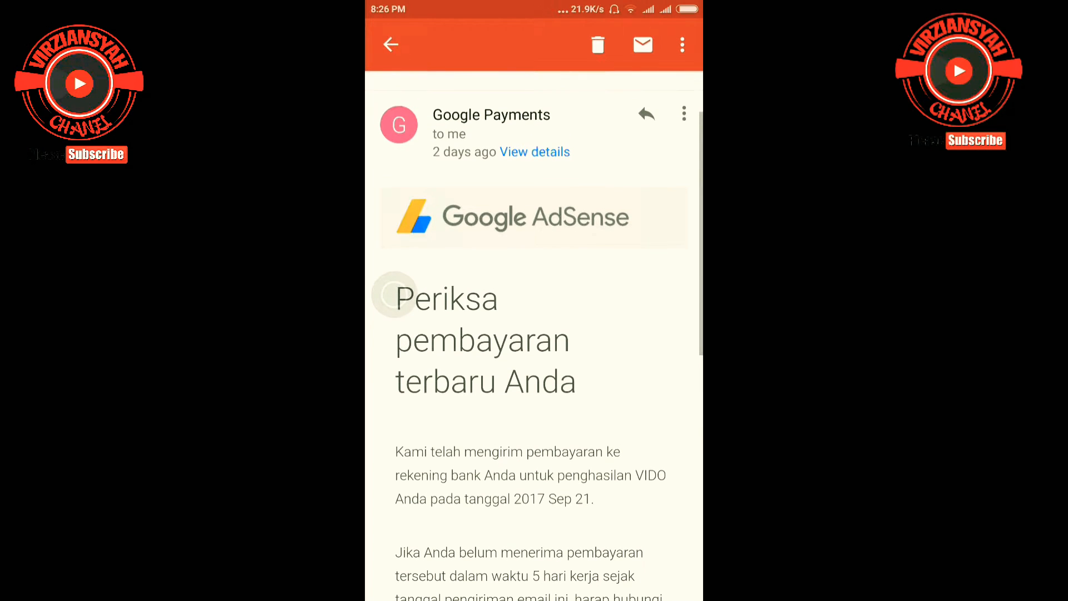
scroll(395, 294, "down", 3)
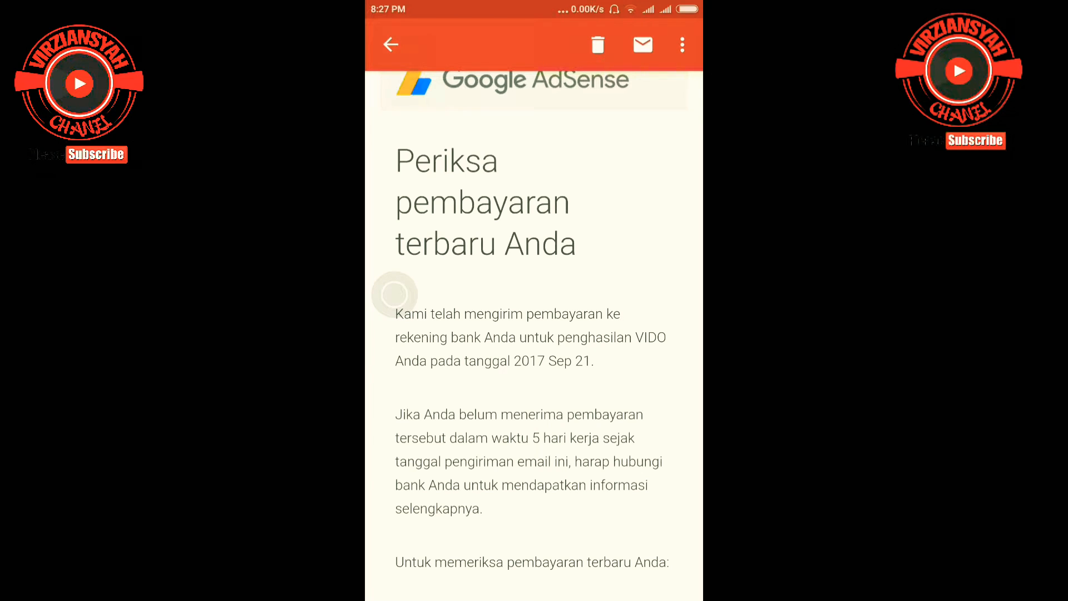
scroll(534, 335, "down", 2)
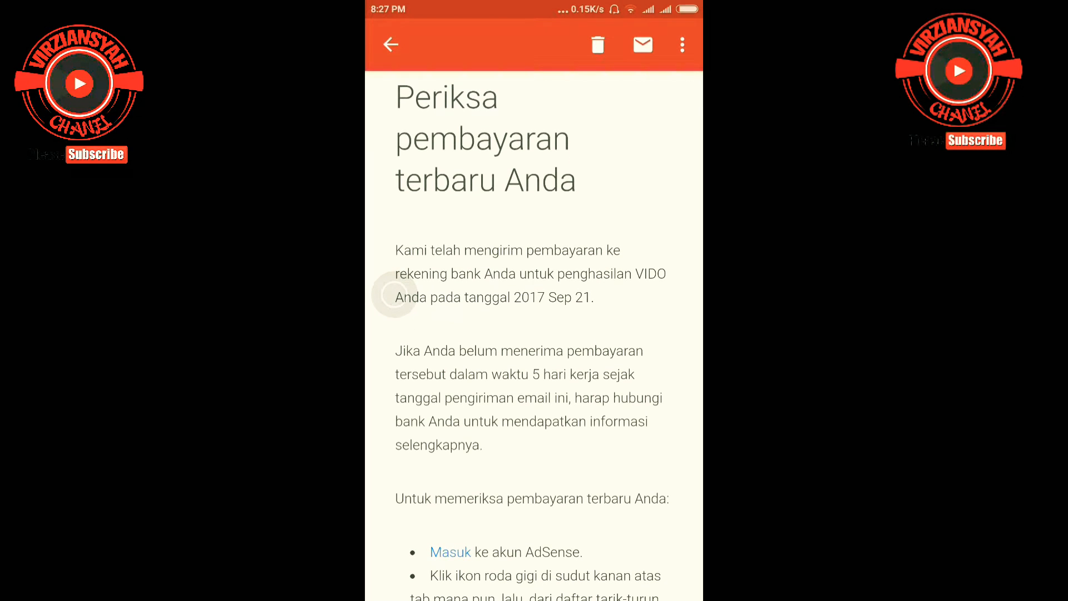
scroll(395, 294, "down", 1)
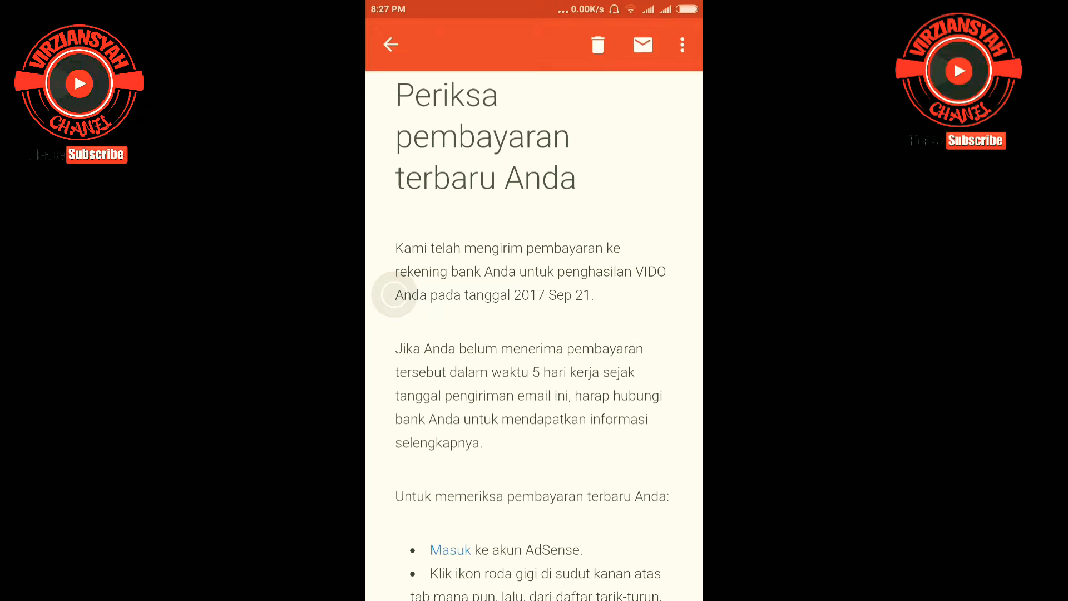
scroll(394, 294, "down", 3)
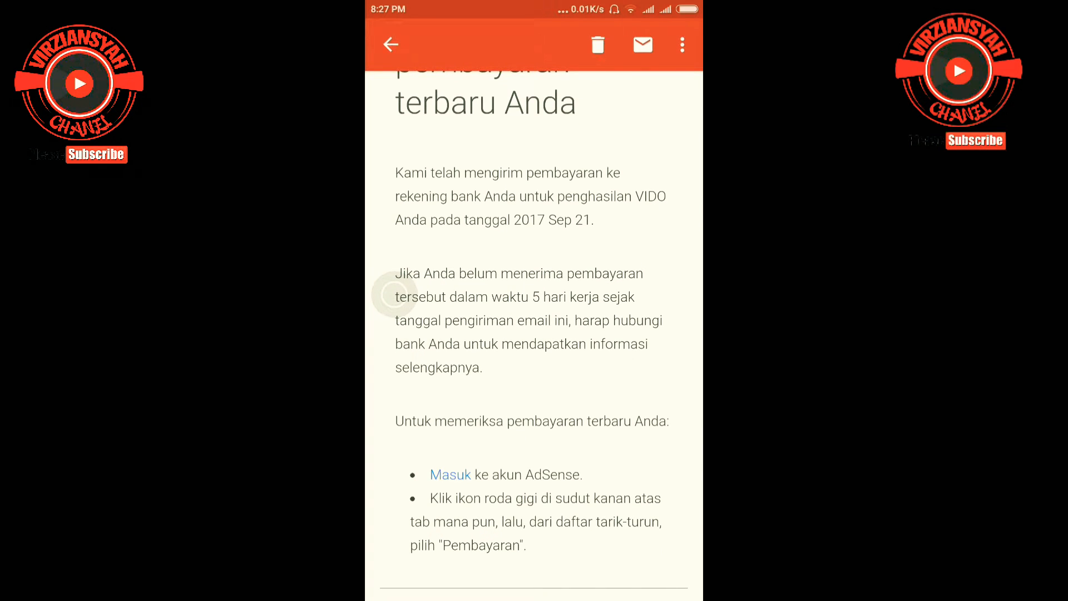
scroll(395, 293, "down", 3)
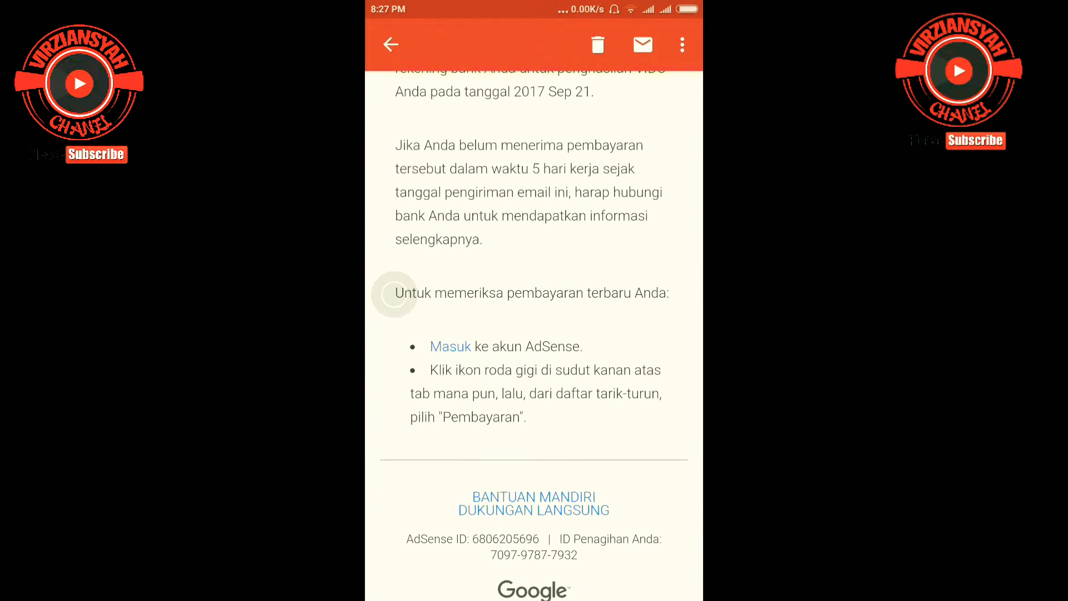
Leave the payment email and return to the home screen's Google folder
key("super")
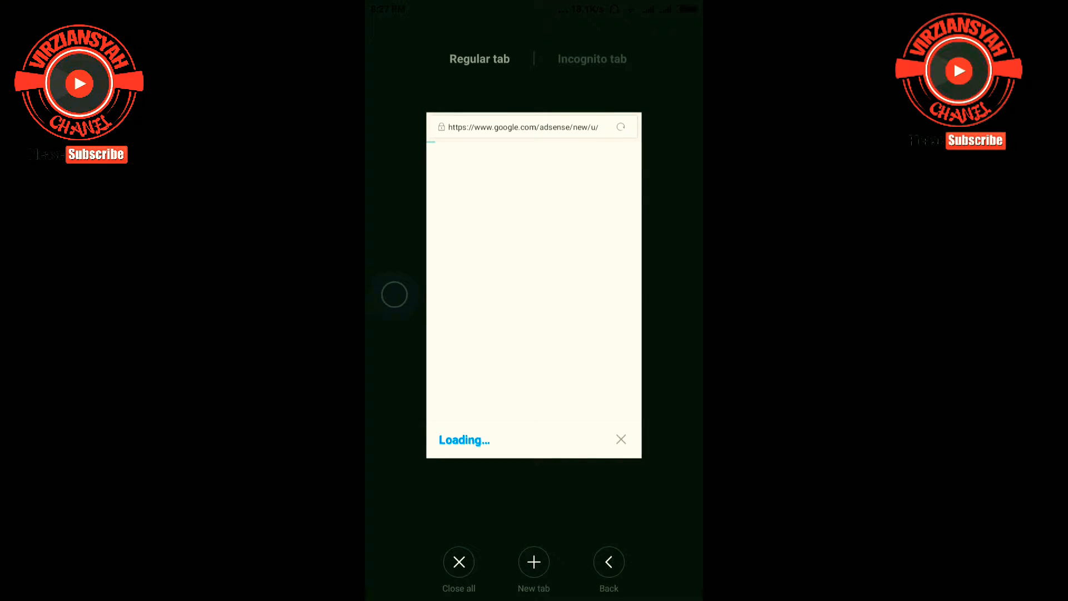
Bring the AdSense browser tab full screen so the Payments page loads
left_click(394, 294)
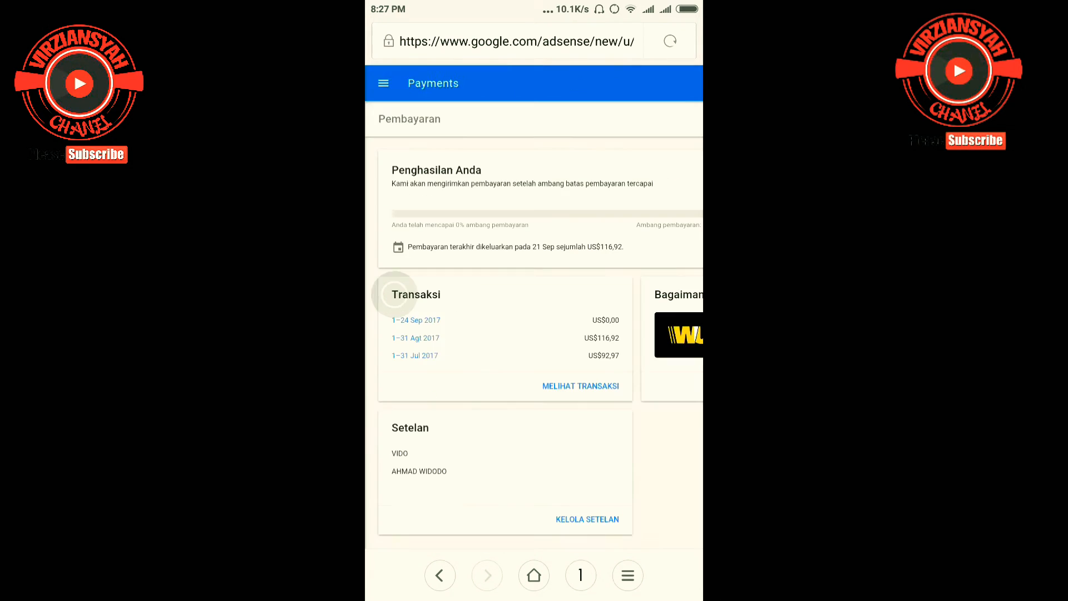
scroll(395, 294, "right", 2)
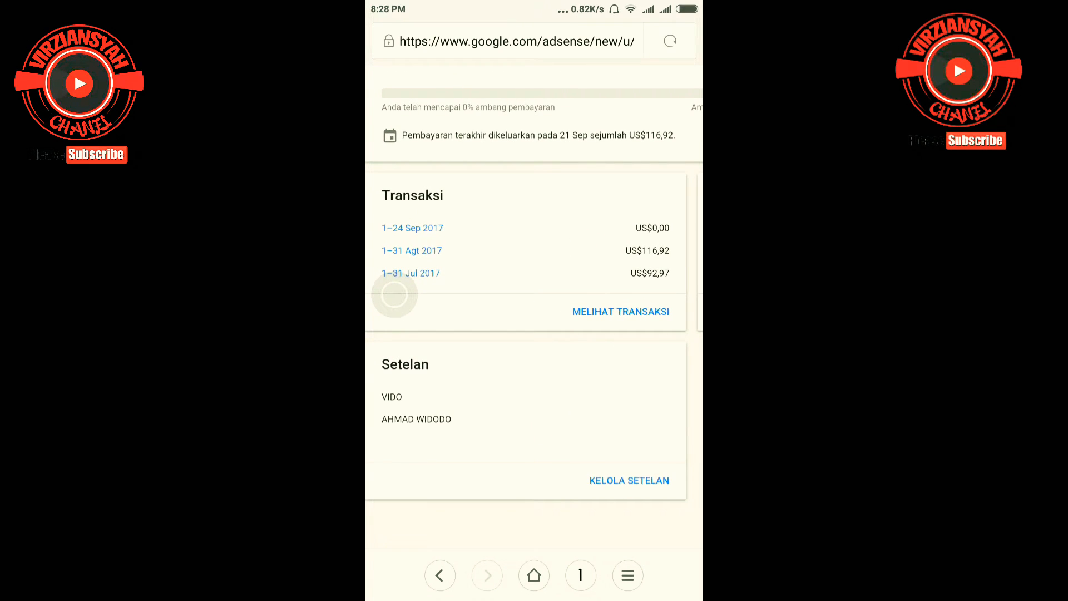
Show the full transaction history and open the Western Union automatic payment's receipt
left_click(394, 294)
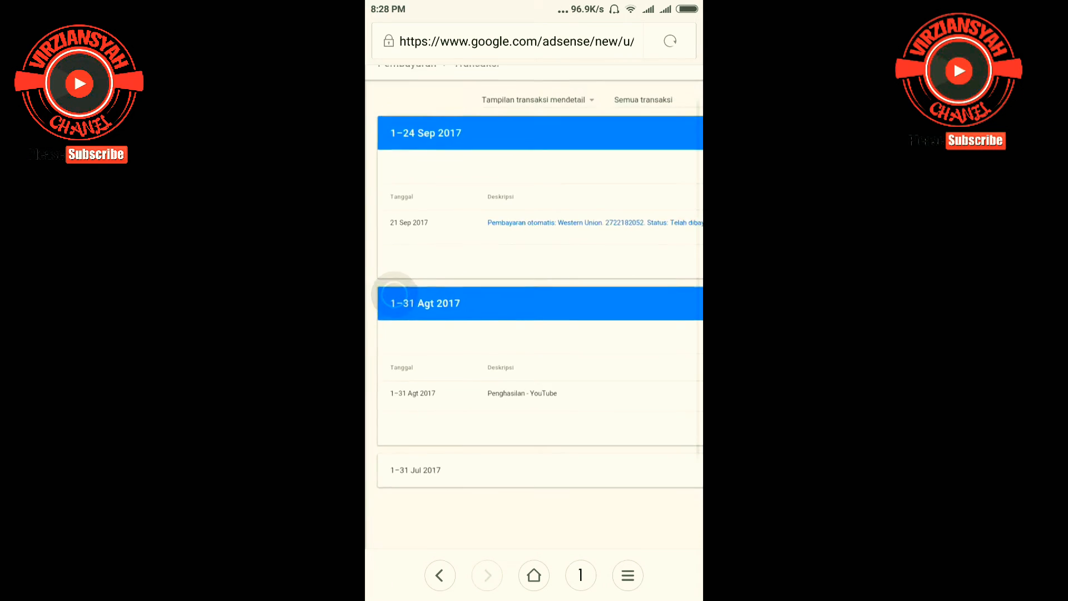
scroll(534, 275, "right", 1)
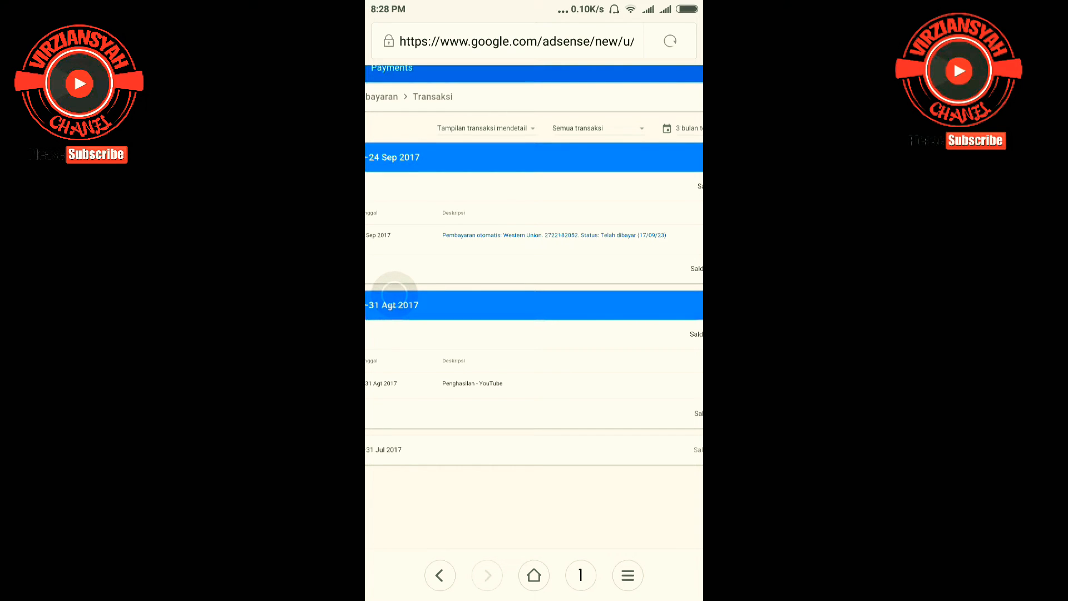
left_click(394, 294)
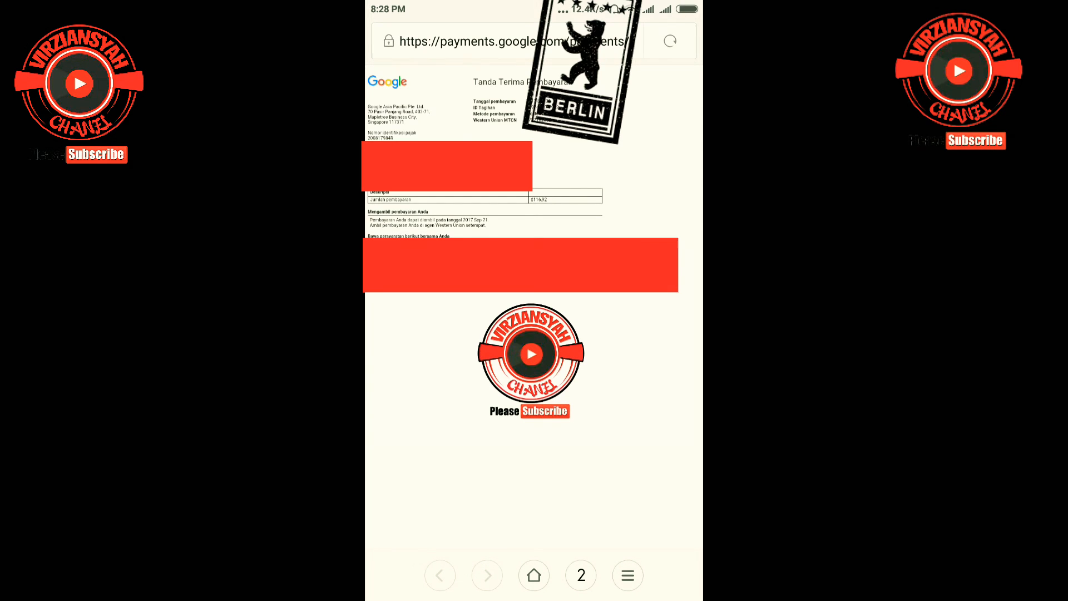
scroll(501, 208, "up", 2)
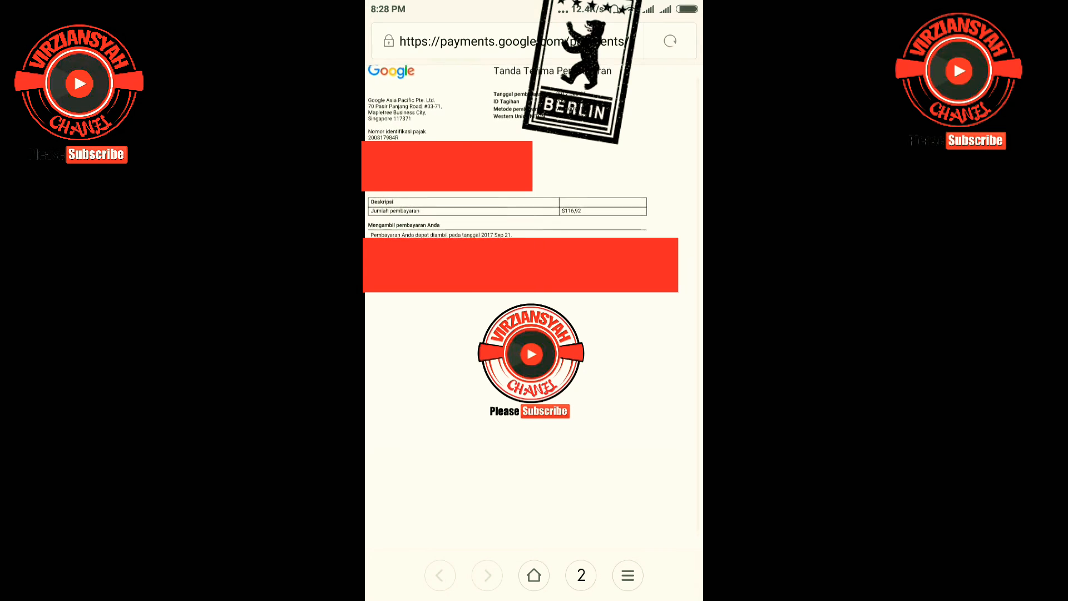